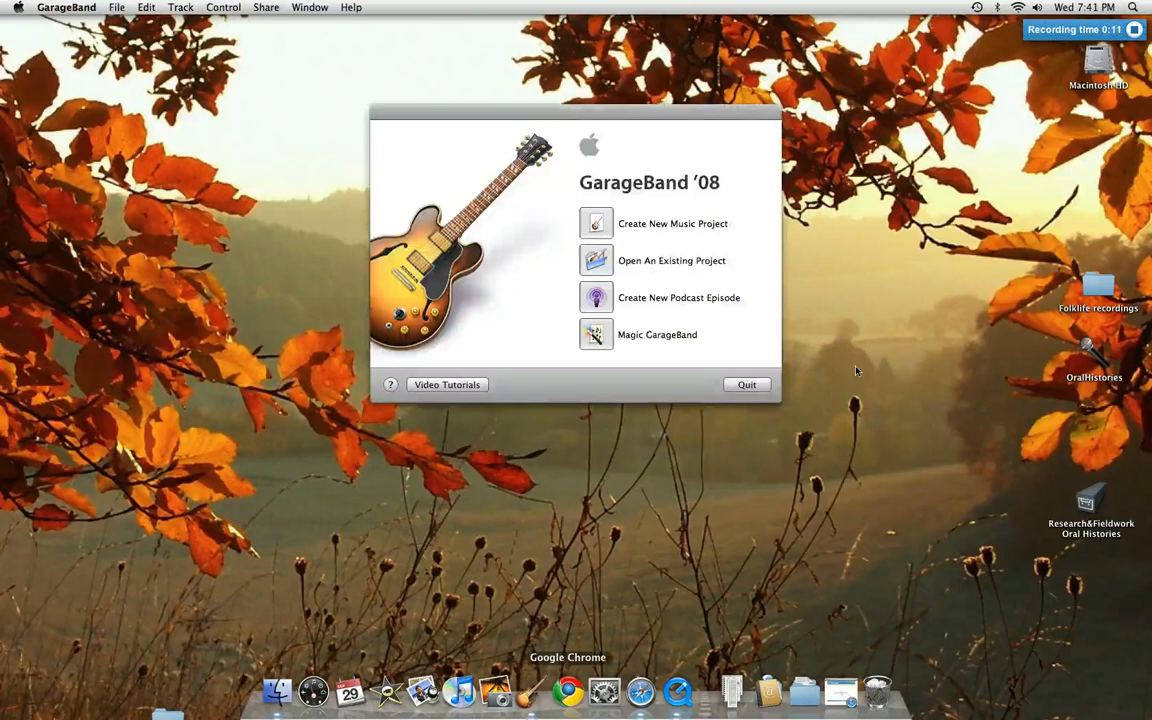
Step: Create a new podcast episode project named test.band on the Desktop
click(598, 306)
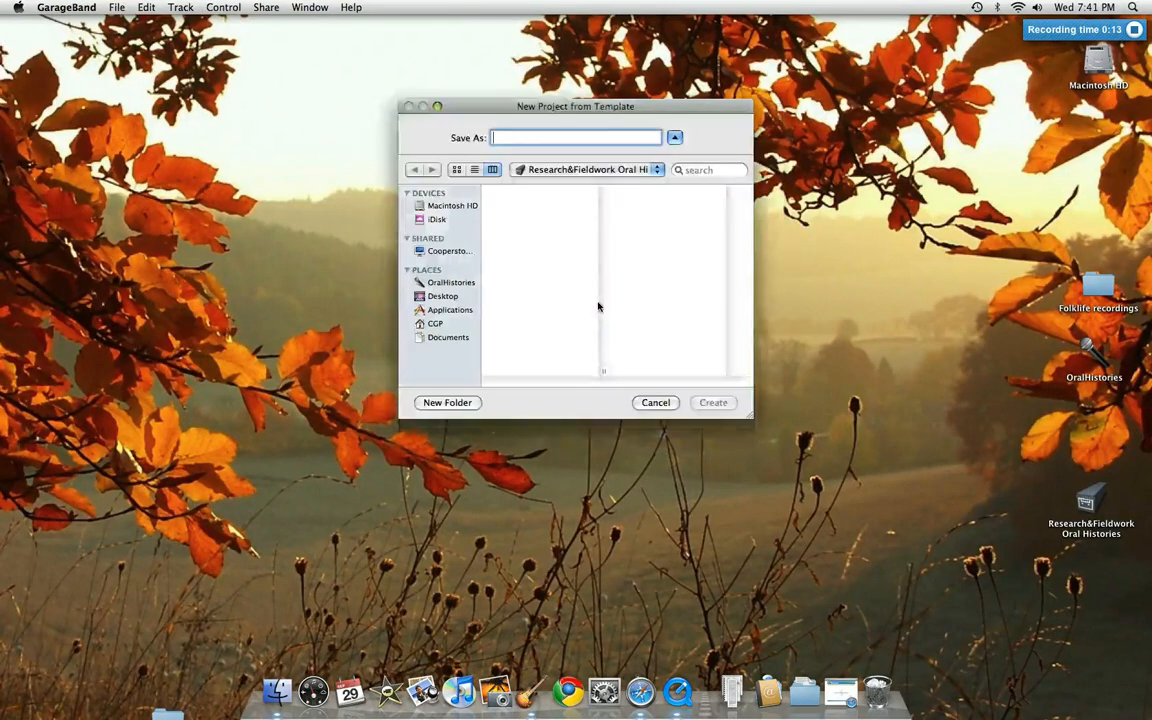
text(test.band)
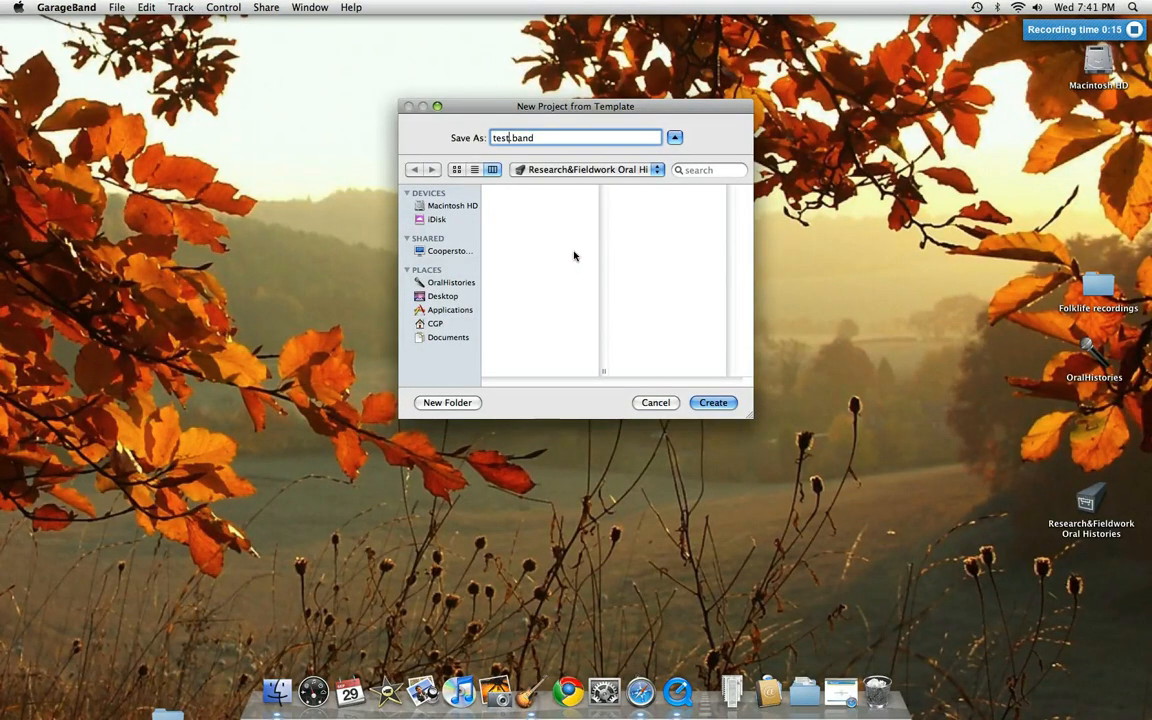
click(443, 296)
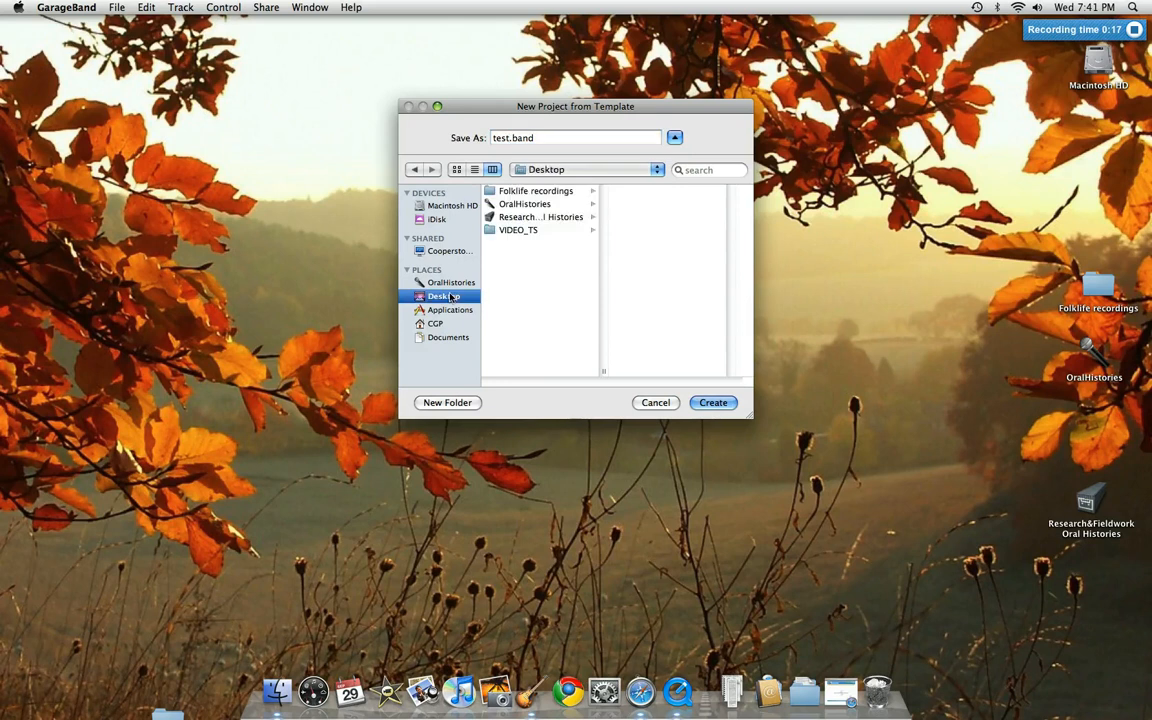
key(Return)
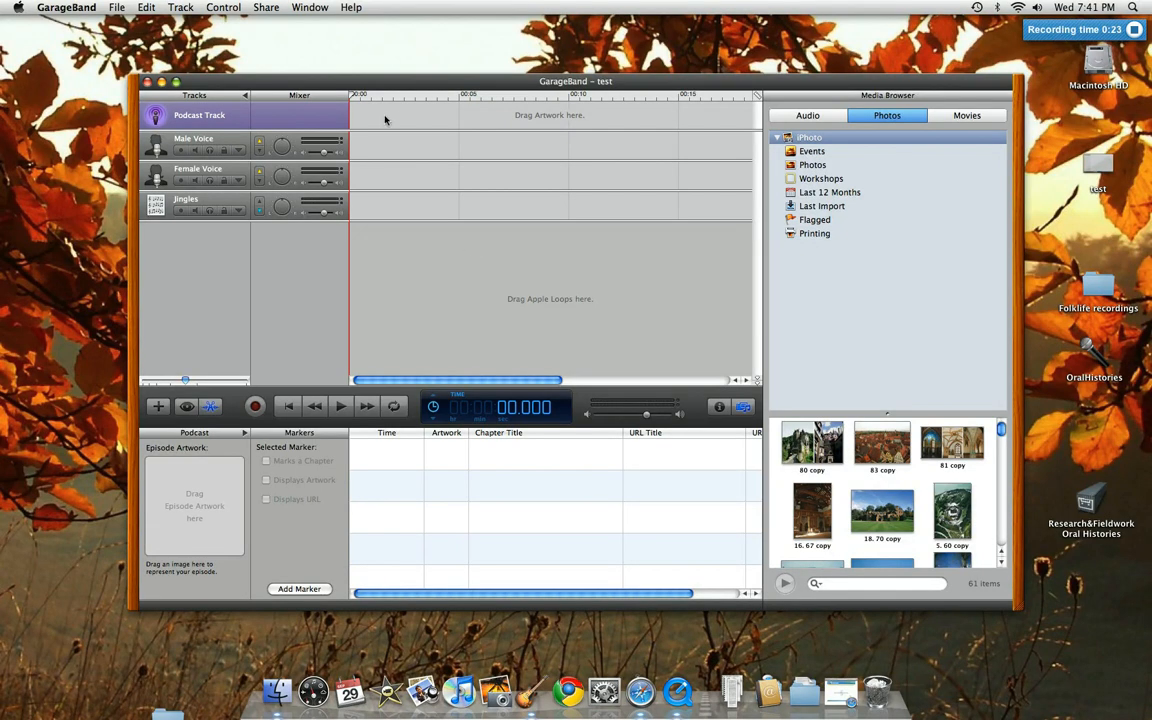
Step: Add a new basic track to the project and show its track info
click(178, 7)
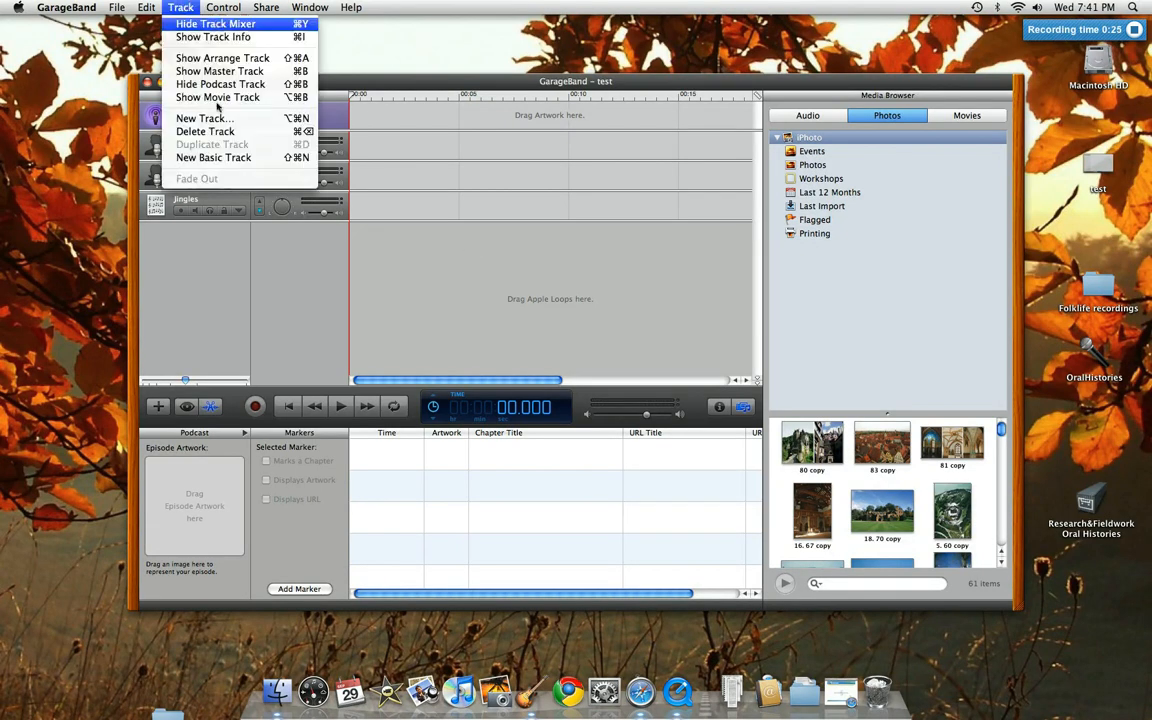
click(236, 160)
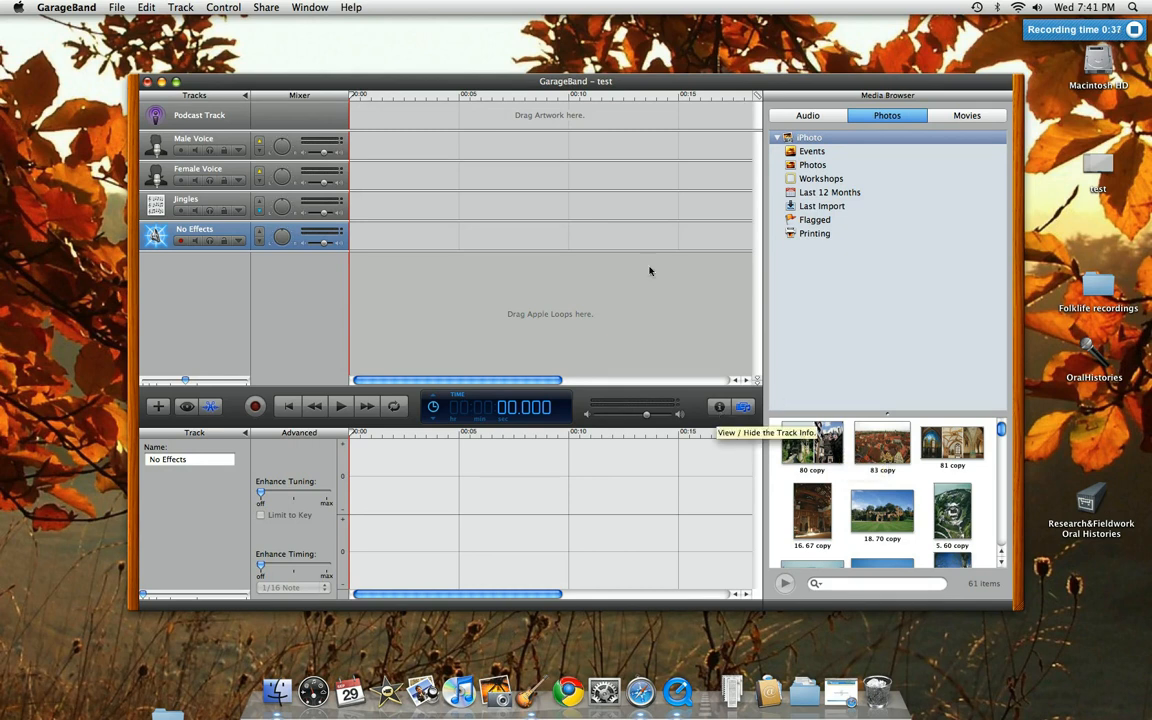
click(182, 8)
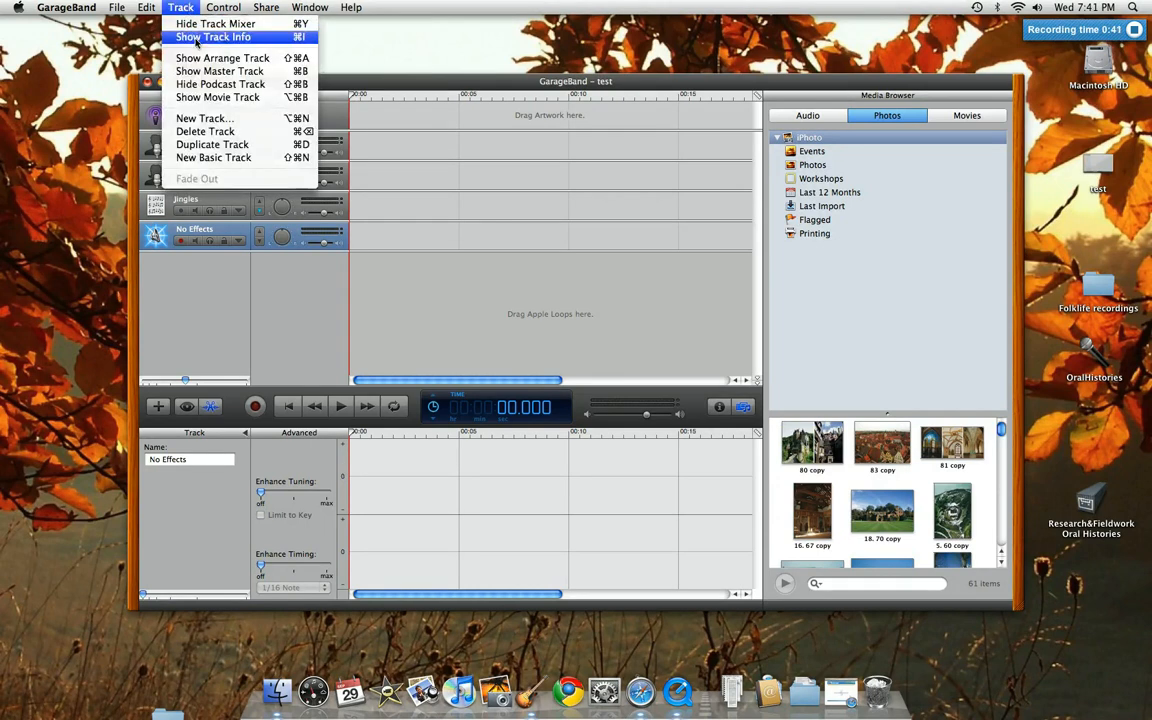
click(178, 36)
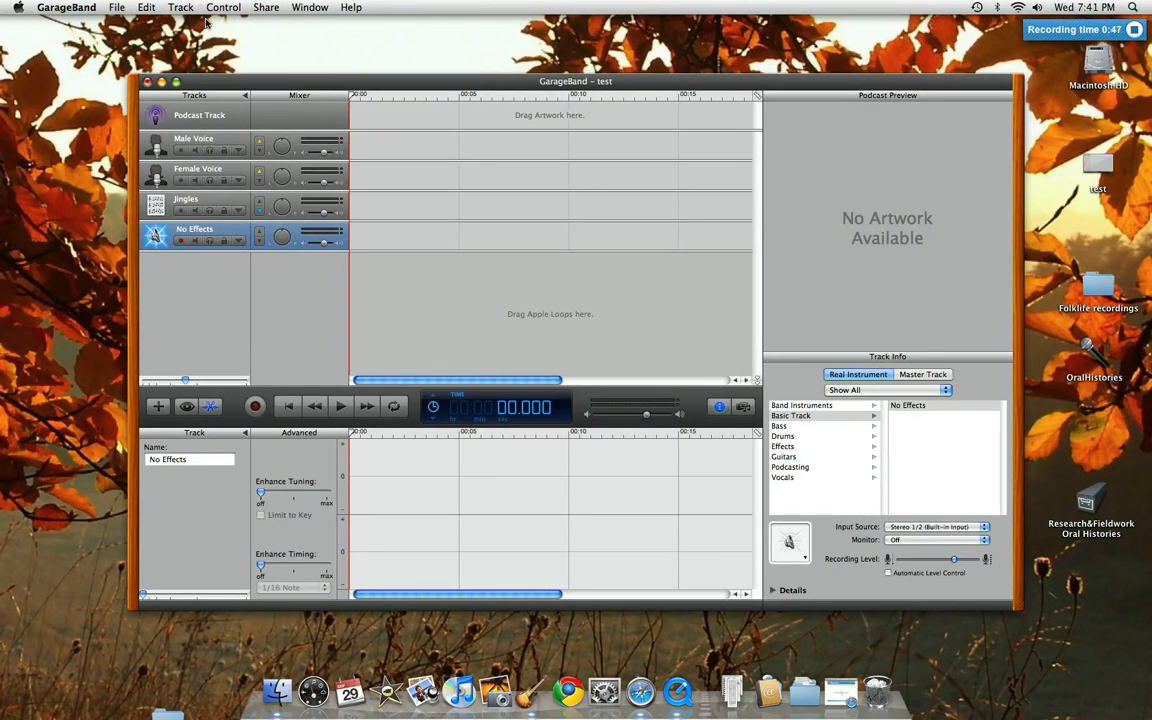
Step: Assign the Male Narrator preset from the Podcasting category to the new basic track
click(790, 468)
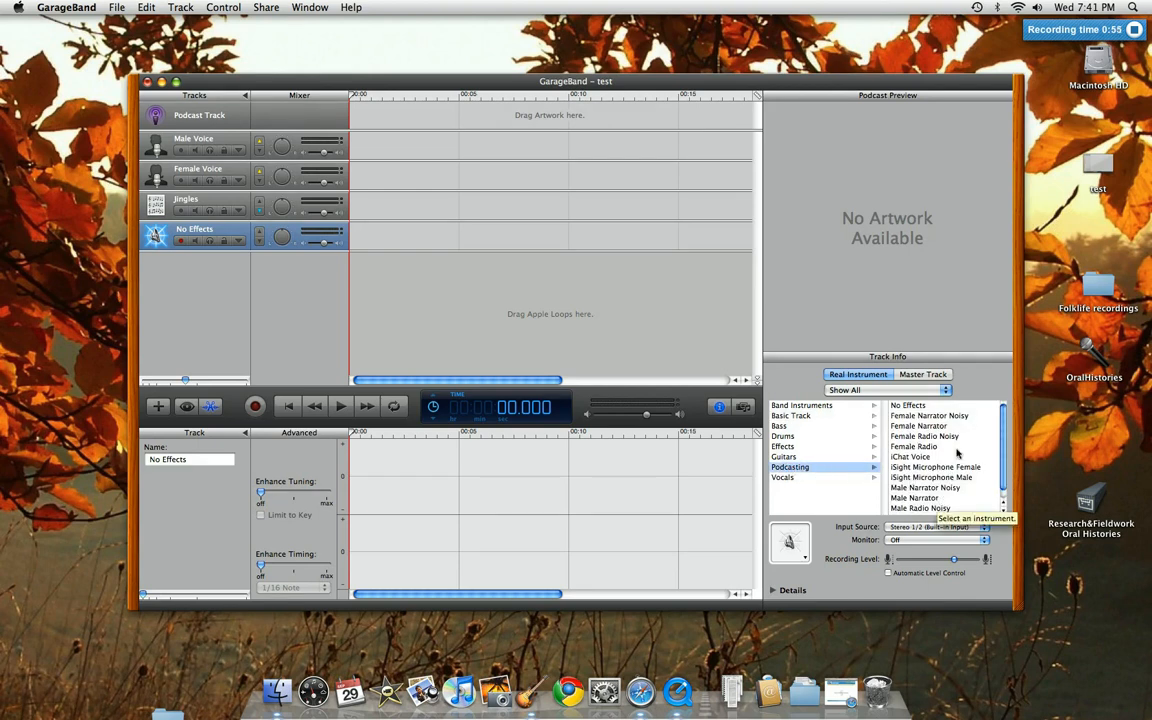
click(933, 427)
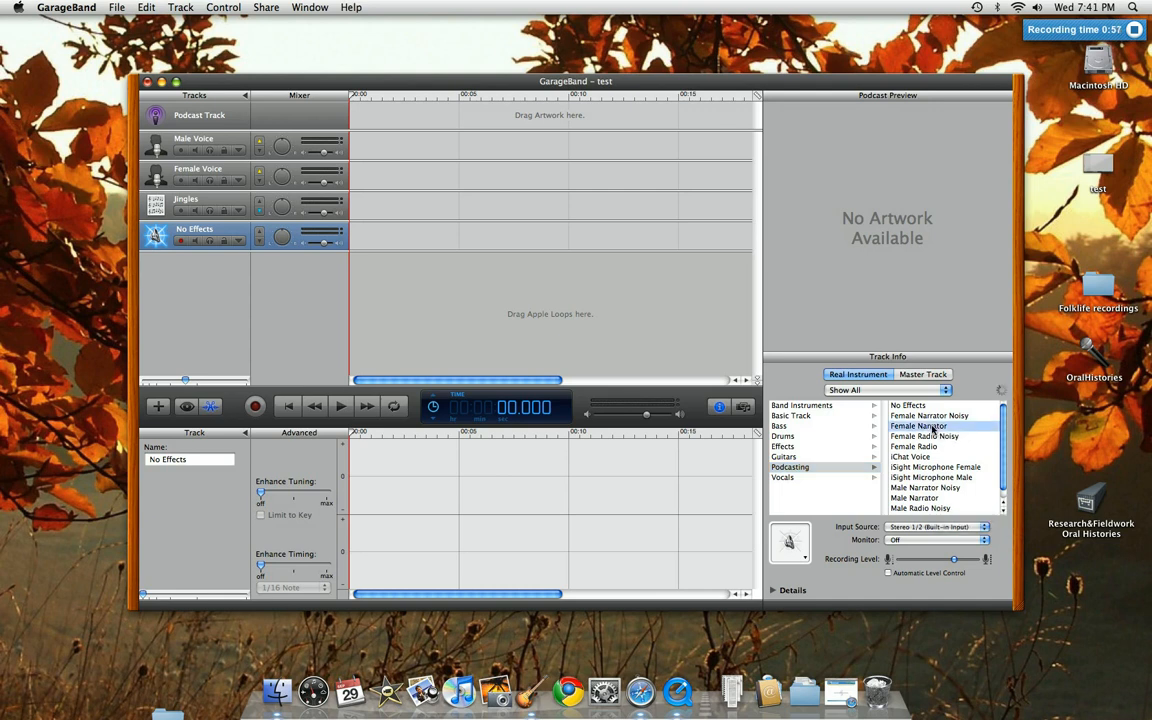
click(922, 498)
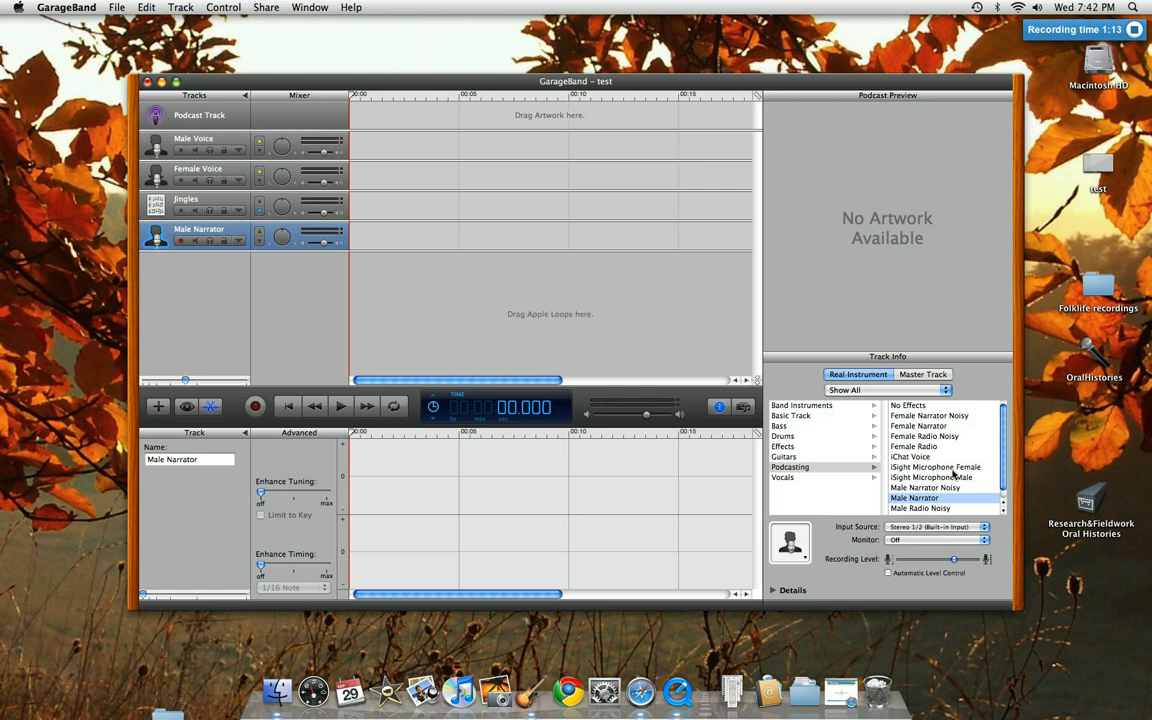
Step: Keep the narrator track's input source at Stereo 1/2 (Built-in Input) and set its monitor to On
click(930, 528)
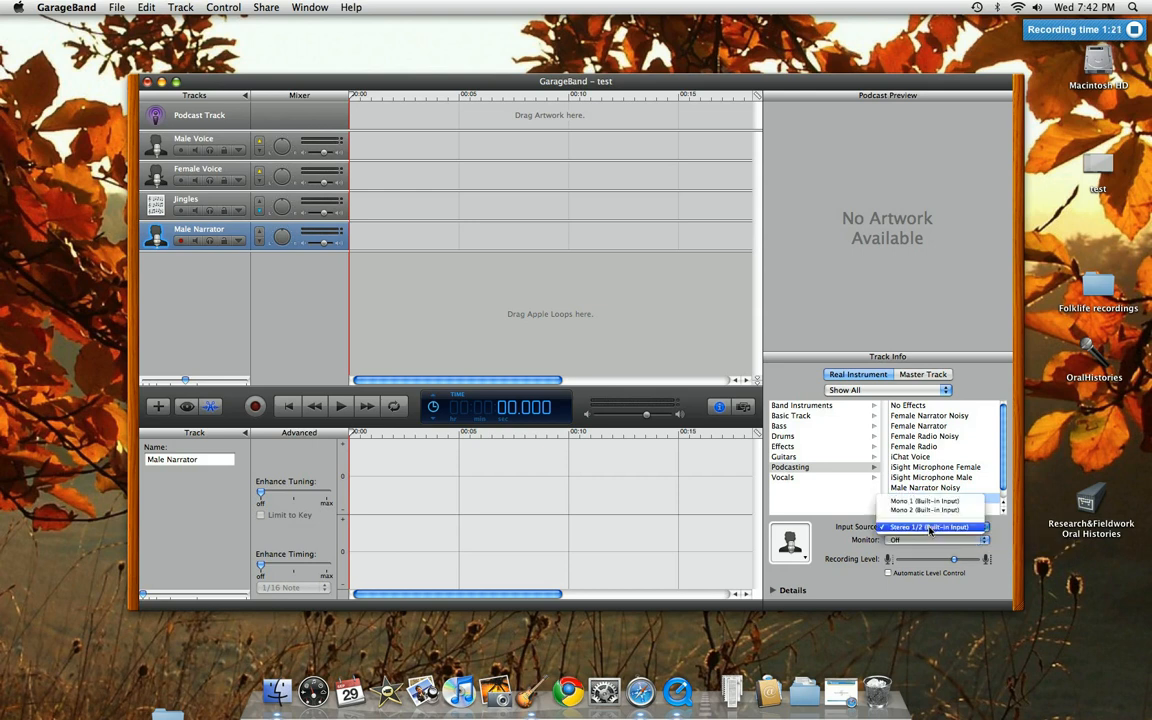
click(930, 528)
click(930, 540)
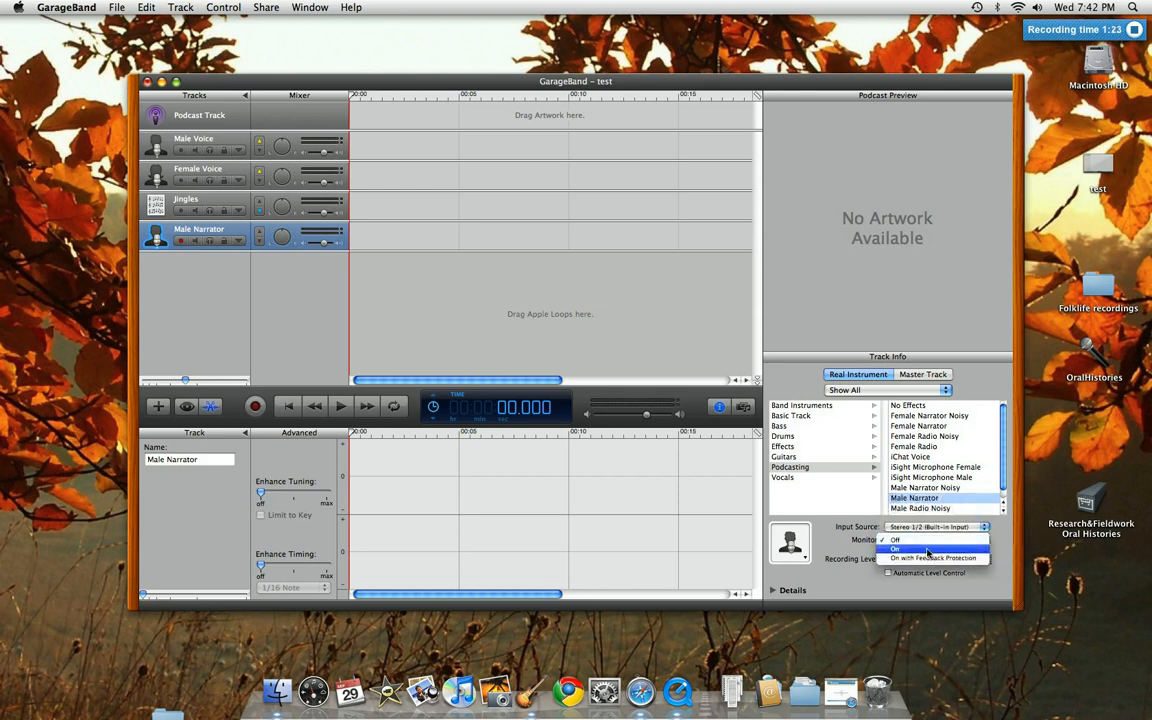
click(927, 551)
Step: Lower the narrator track's recording level to about the middle of its range
drag(955, 563, 952, 563)
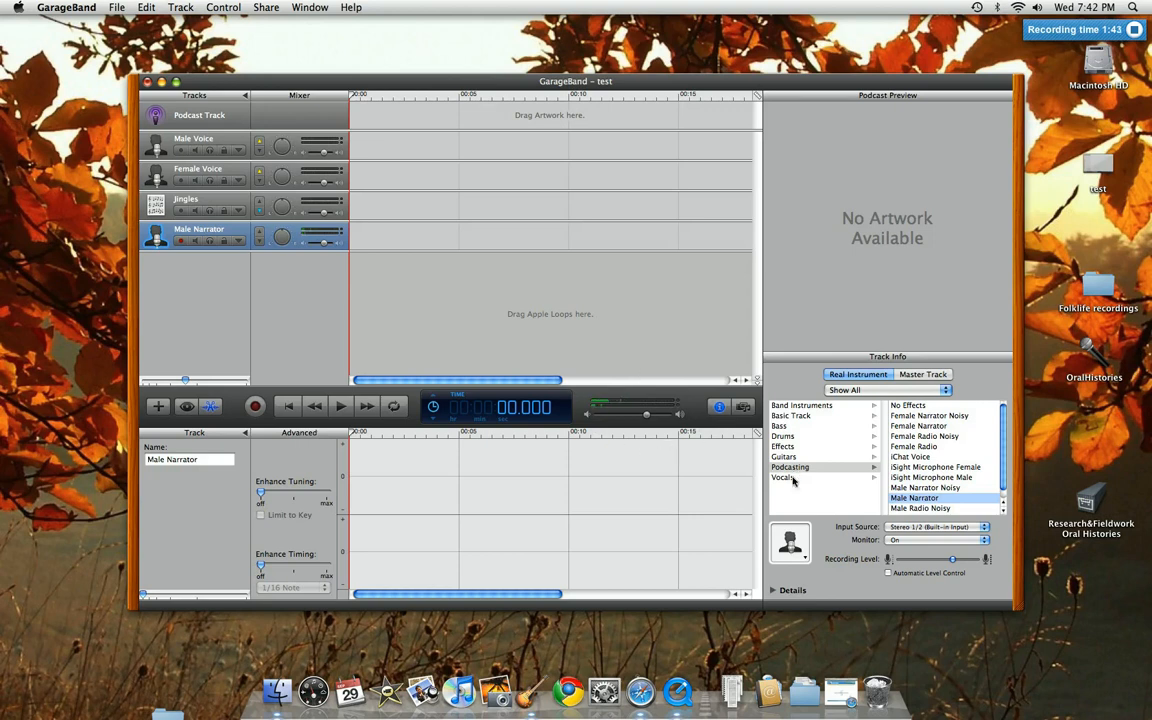
mouse_move(953, 562)
mouse_down()
mouse_move(967, 561)
mouse_move(928, 562)
mouse_move(939, 563)
mouse_up()
drag(939, 562, 955, 563)
drag(955, 563, 944, 563)
Step: Record about 50 seconds of audio on the Male Narrator track from the start of the timeline, and stop
mouse_move(351, 98)
mouse_down()
mouse_move(381, 98)
mouse_move(347, 97)
mouse_up()
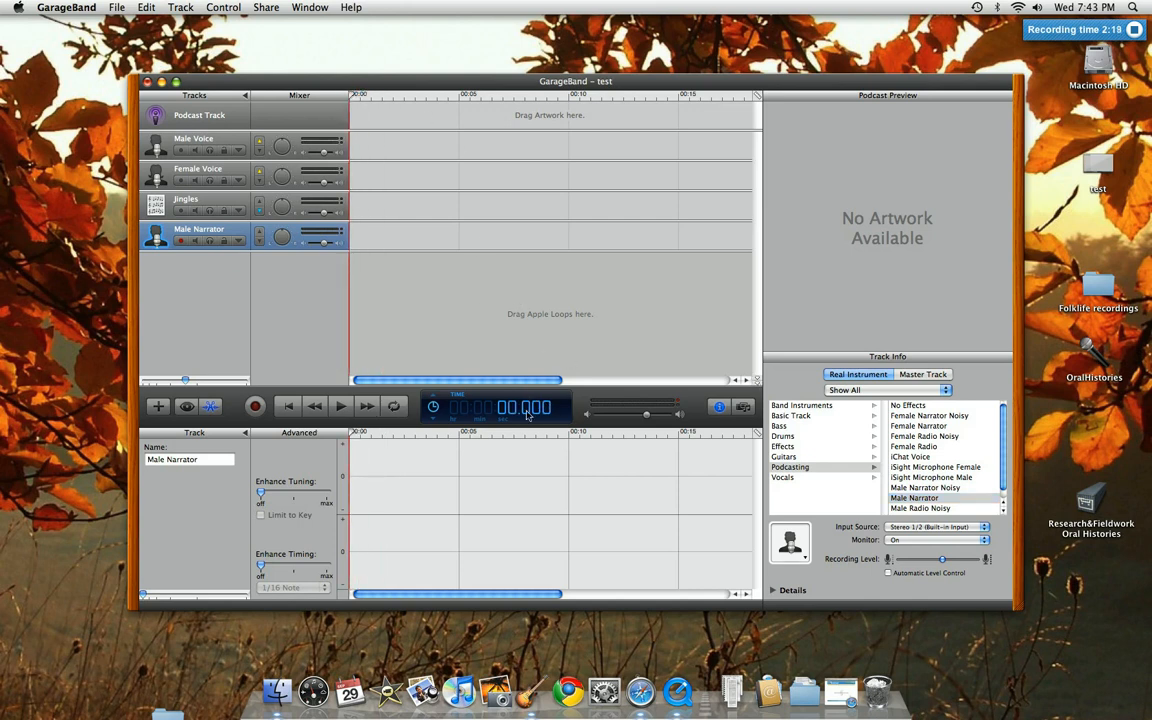
click(255, 407)
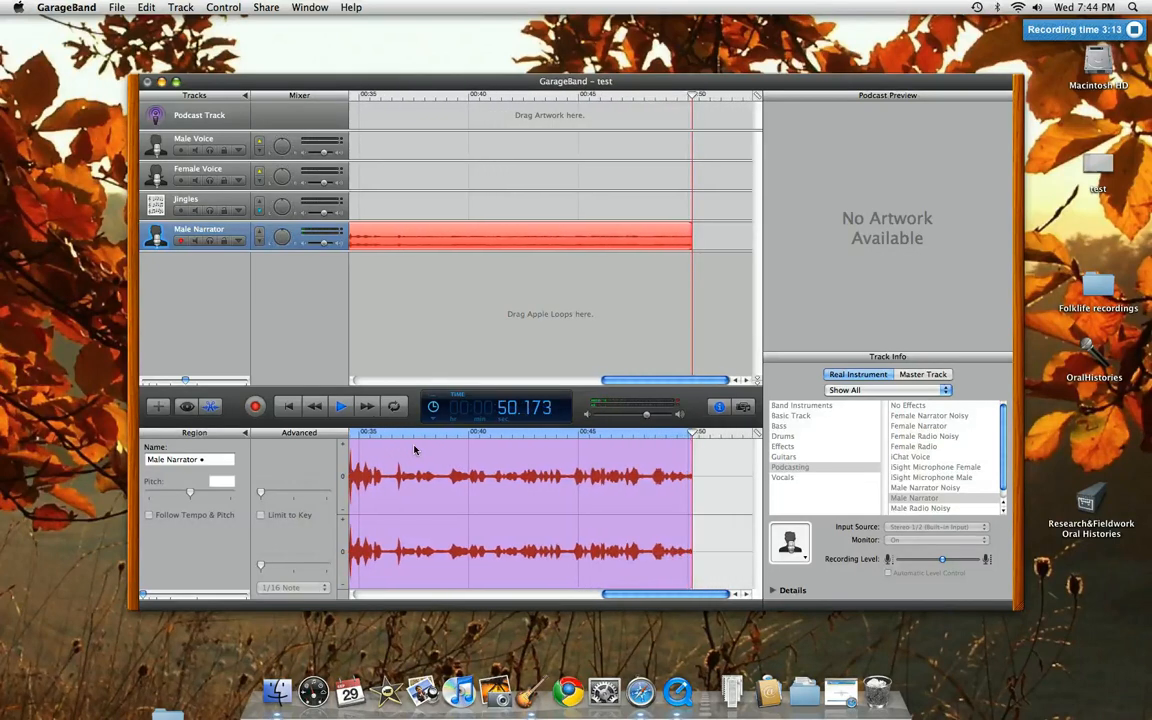
key(space)
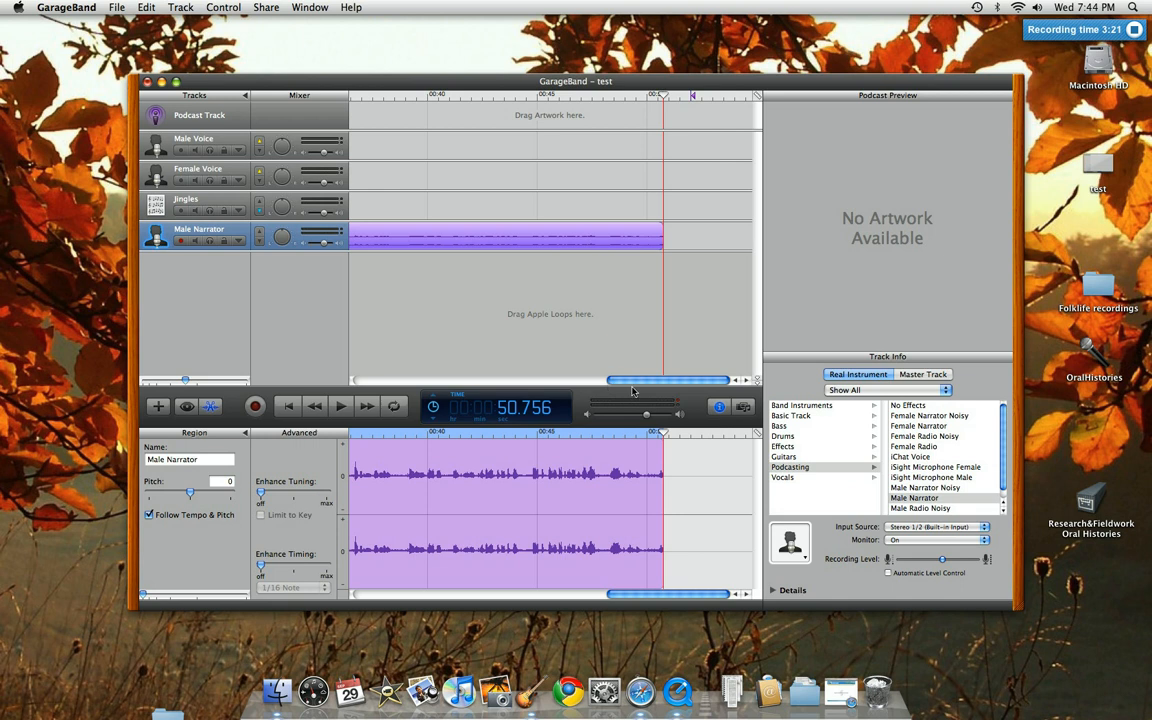
Step: Split off the silent opening of the narrator recording, about the first 3 seconds, as its own region
drag(644, 599, 385, 599)
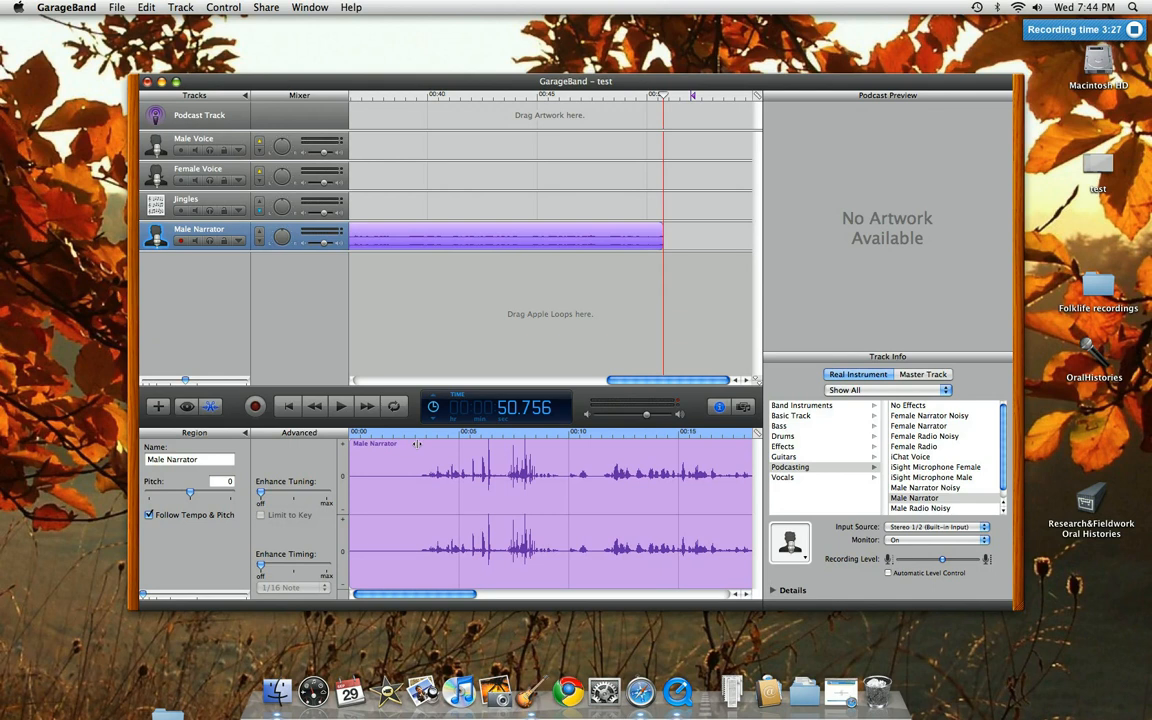
drag(626, 380, 373, 378)
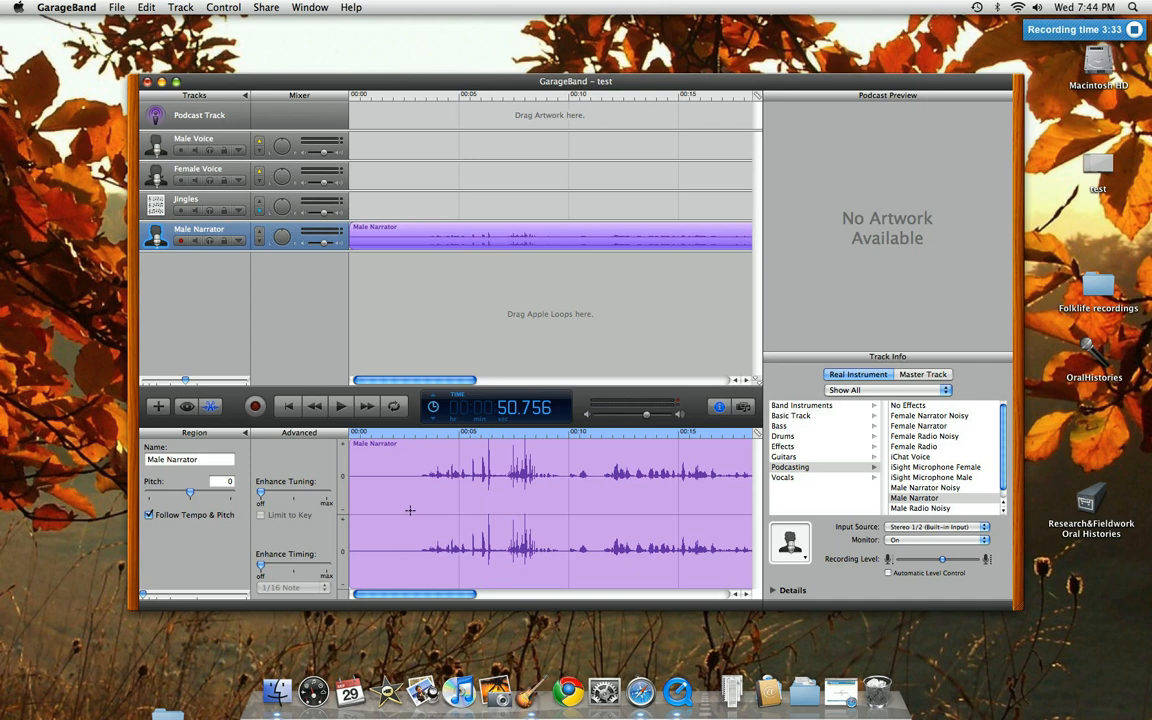
click(409, 513)
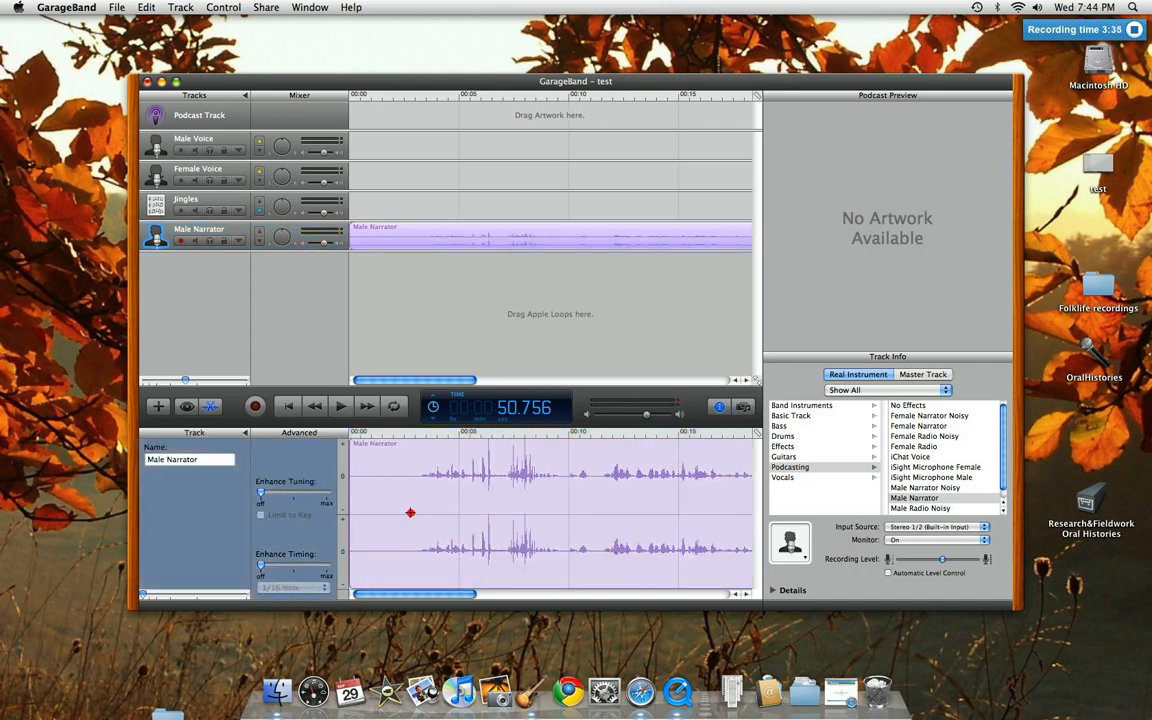
drag(406, 513, 342, 506)
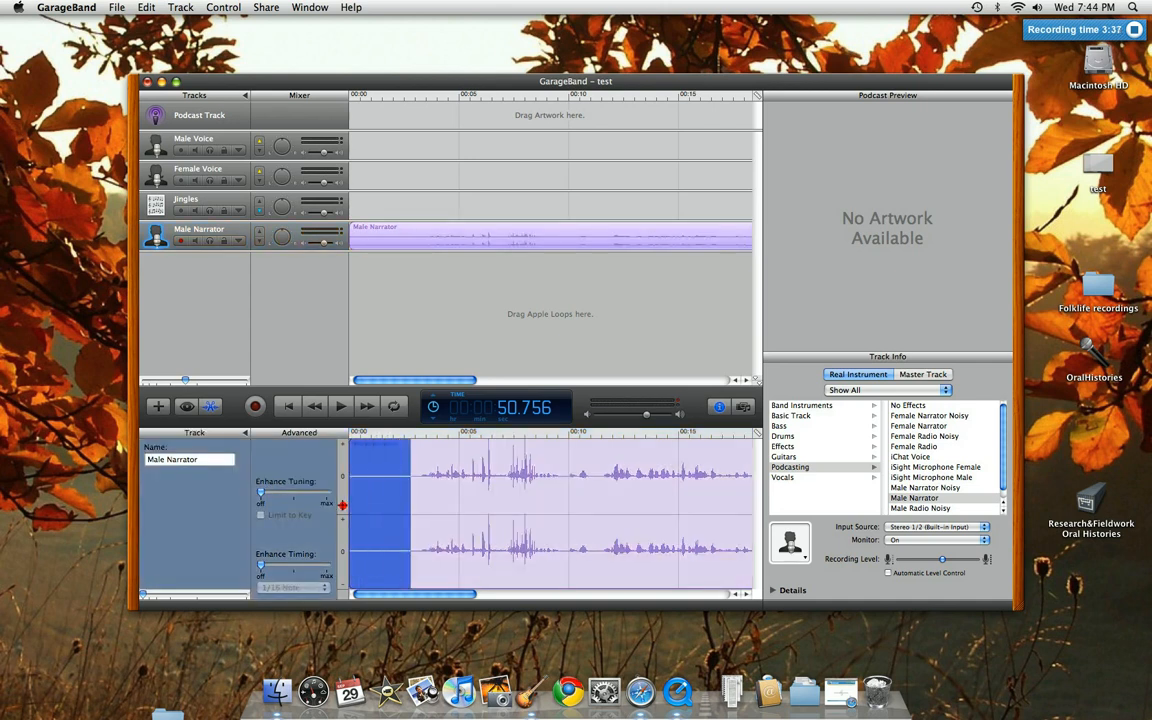
click(376, 507)
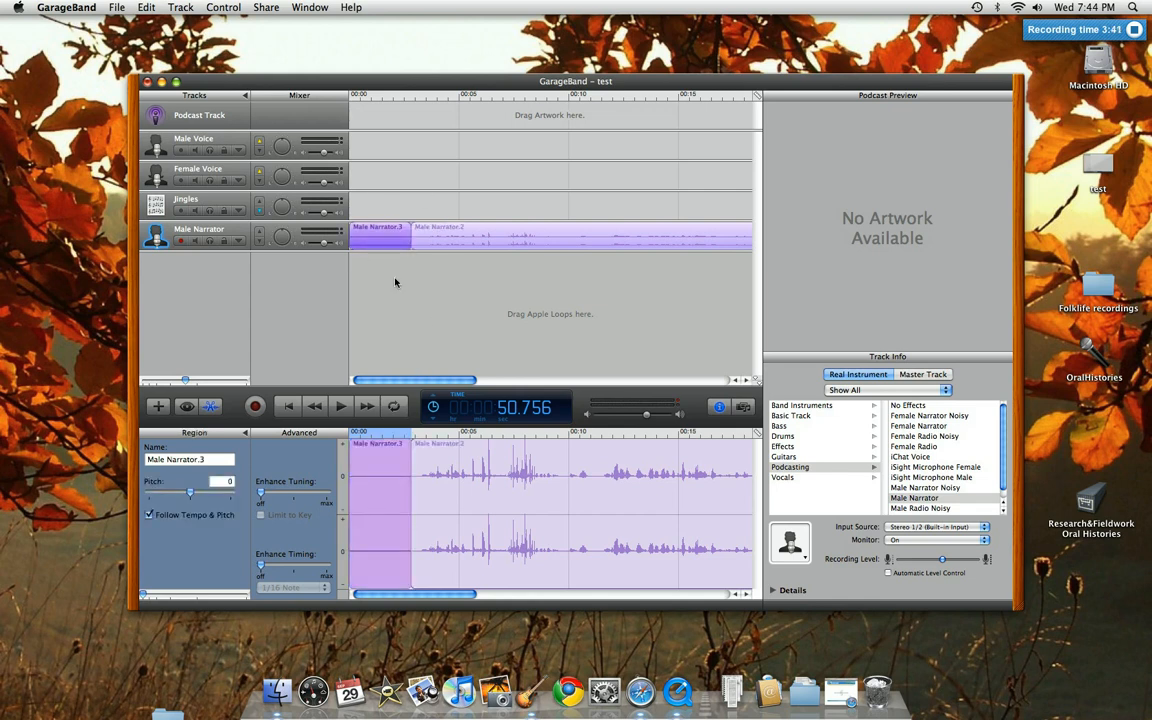
Step: Delete the silent opening region and move the remaining narrator recording to the start of the timeline
click(440, 238)
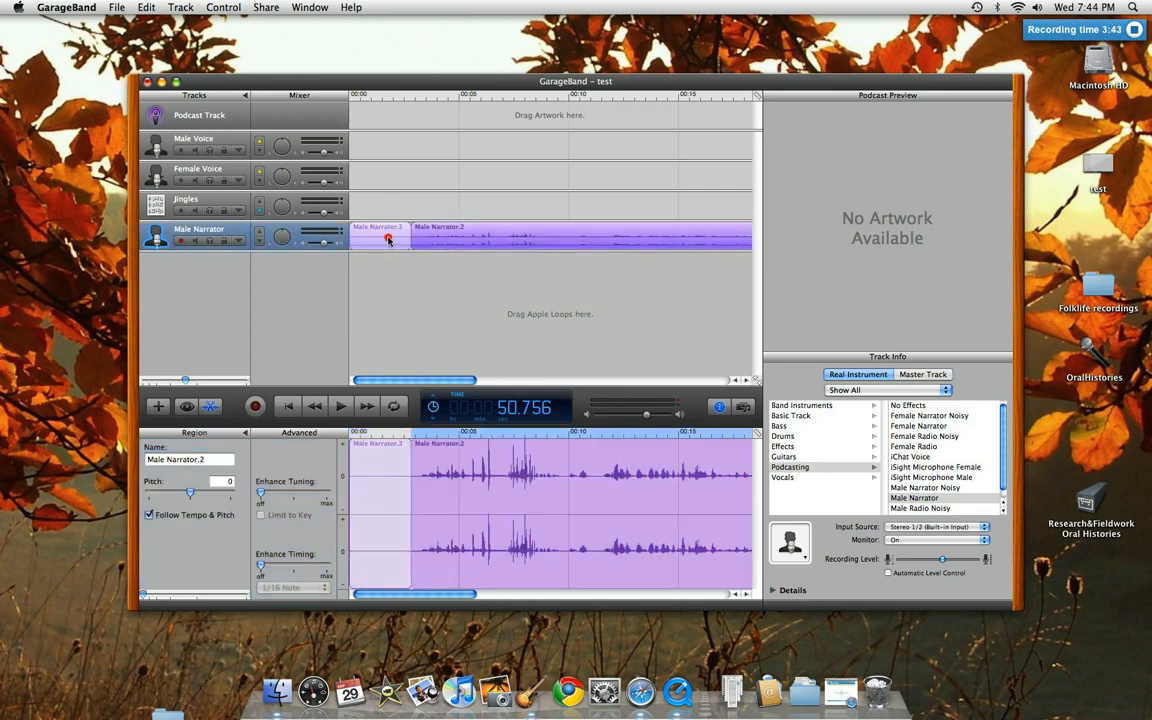
click(389, 240)
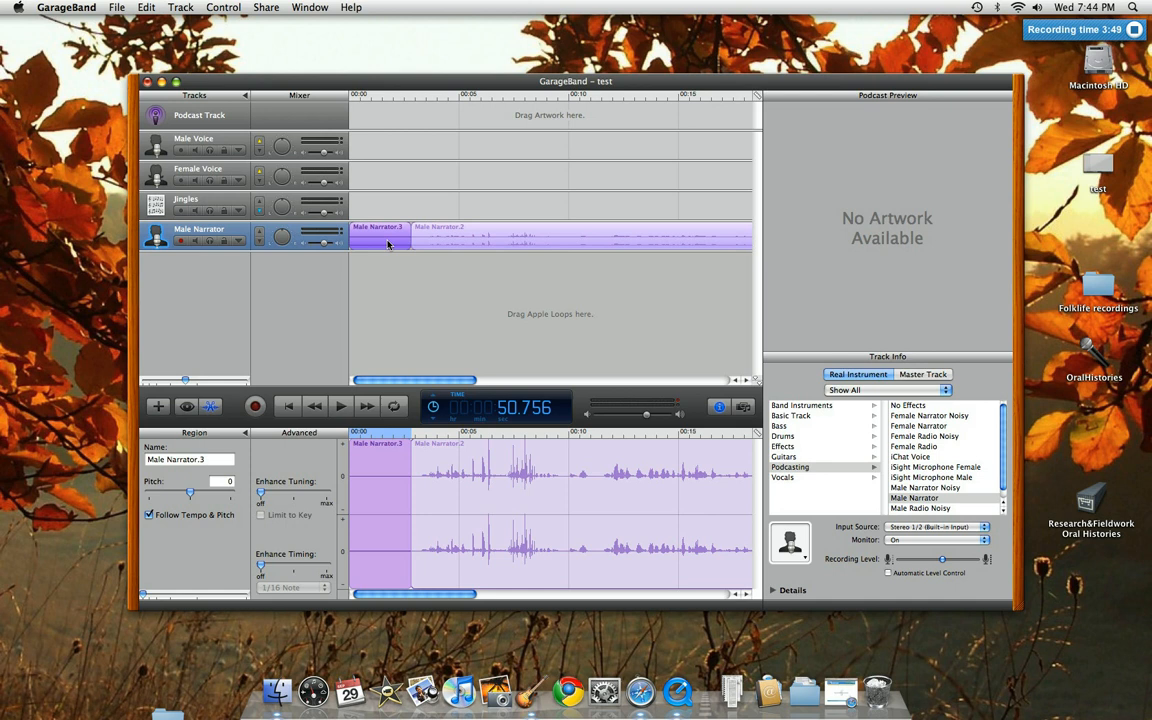
key(Delete)
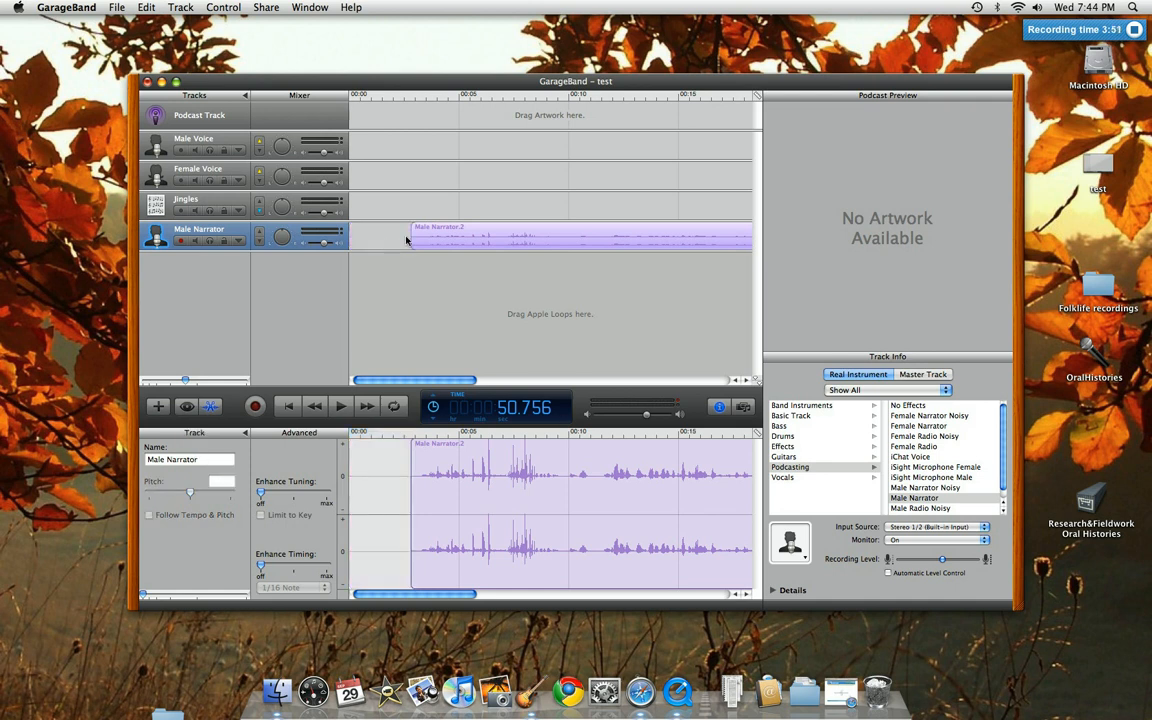
click(485, 240)
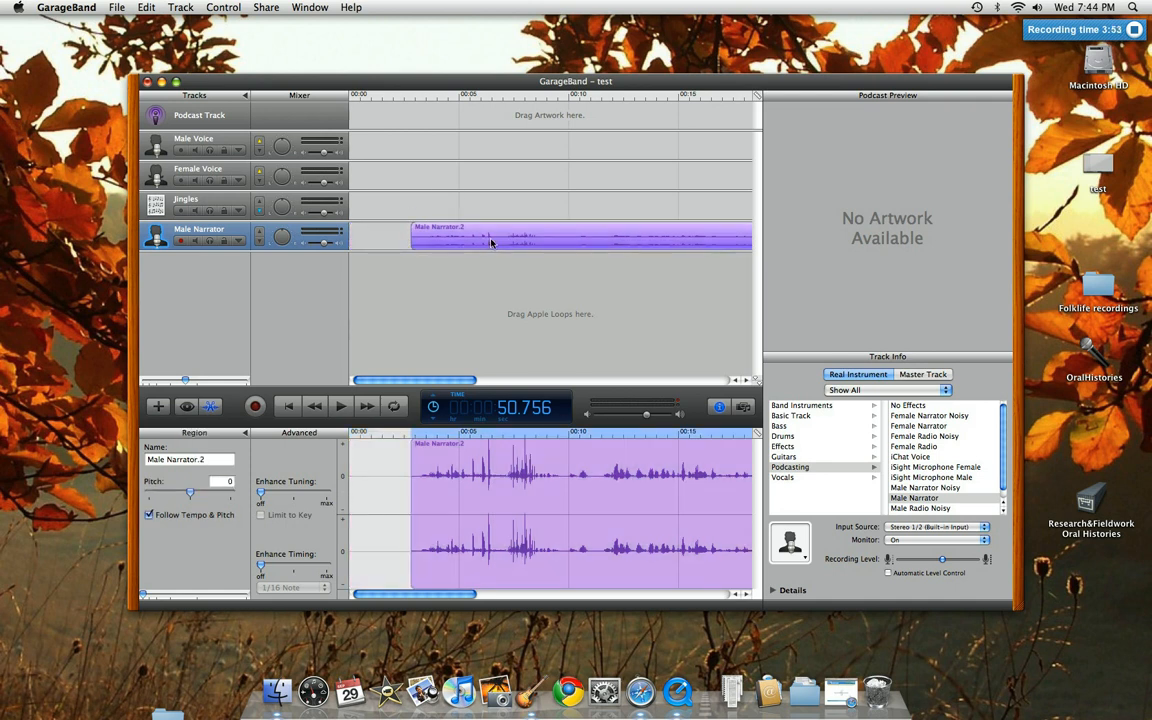
drag(494, 240, 406, 238)
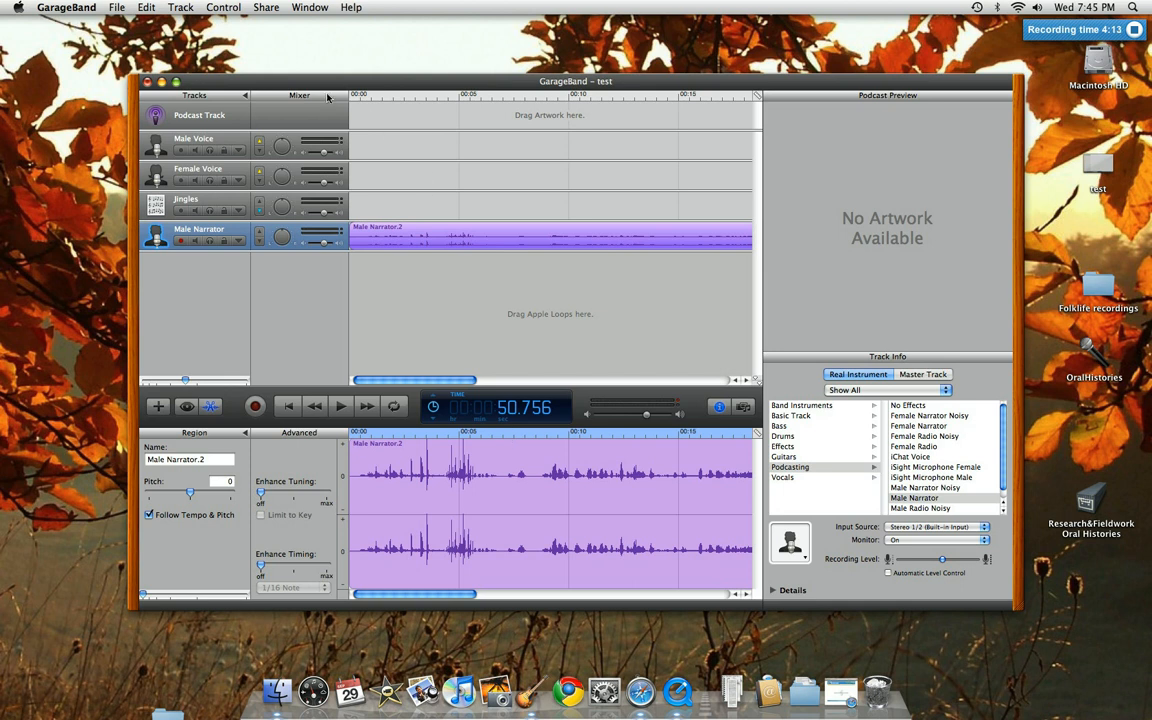
Step: Export the song to disk, compressed with the MP3 Encoder at Higher Quality
click(266, 8)
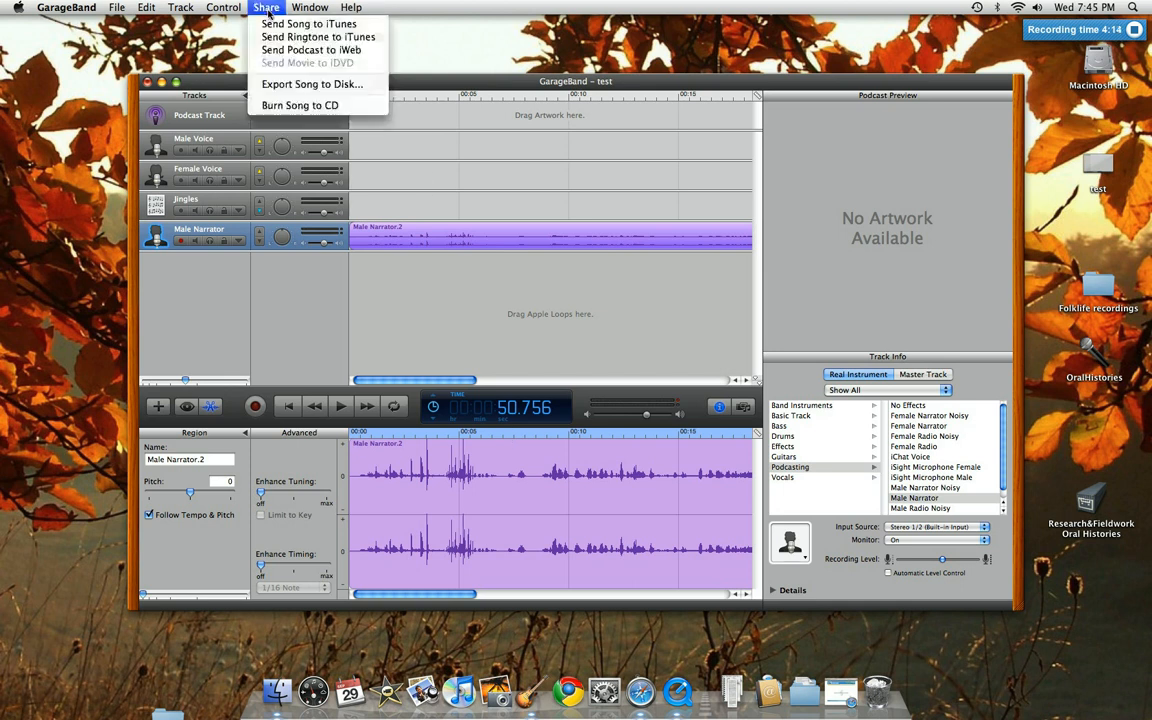
click(288, 86)
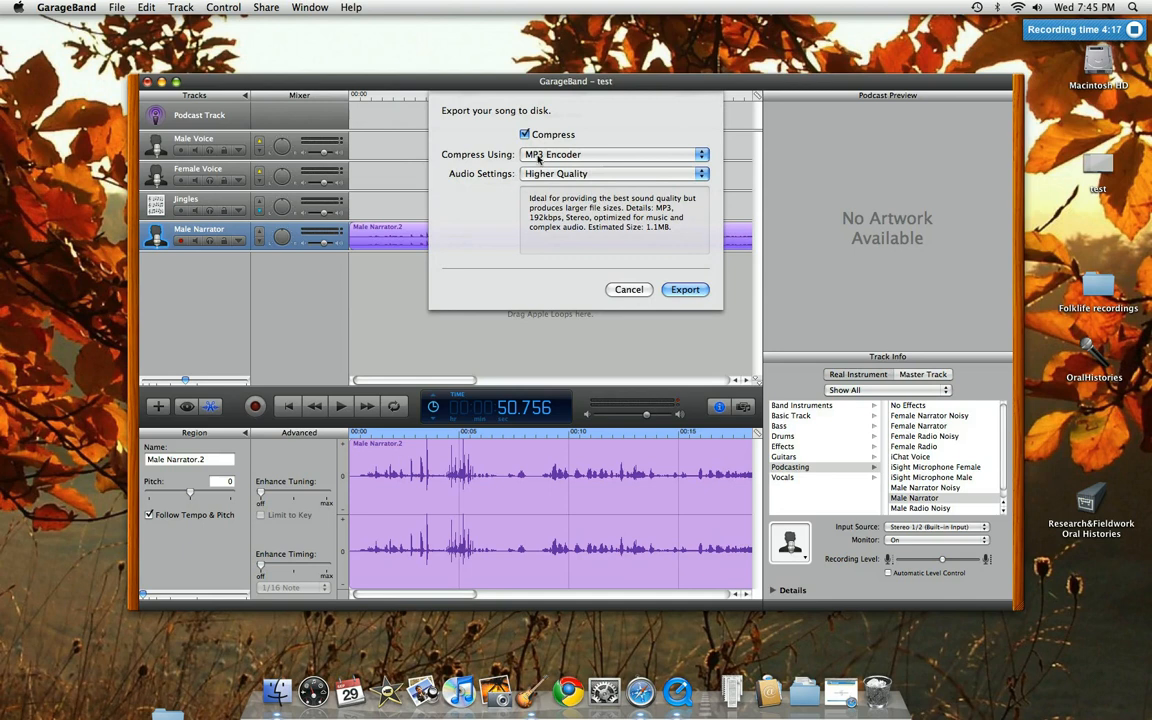
click(559, 155)
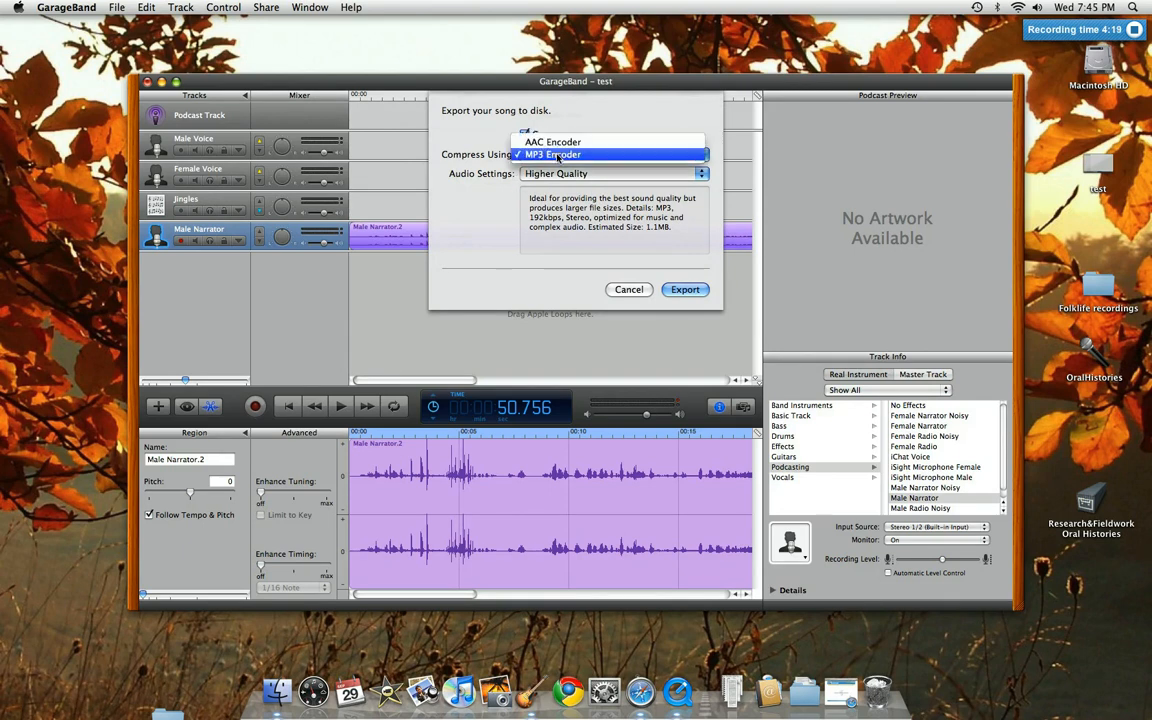
click(559, 155)
click(560, 174)
click(560, 176)
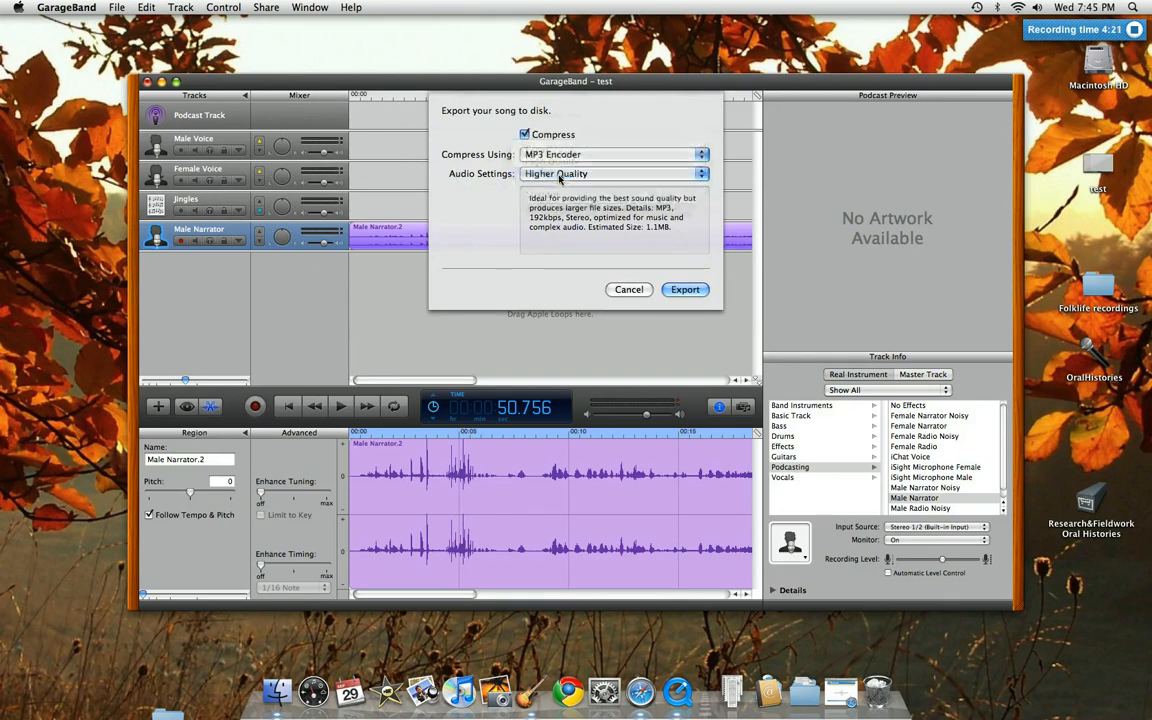
click(675, 290)
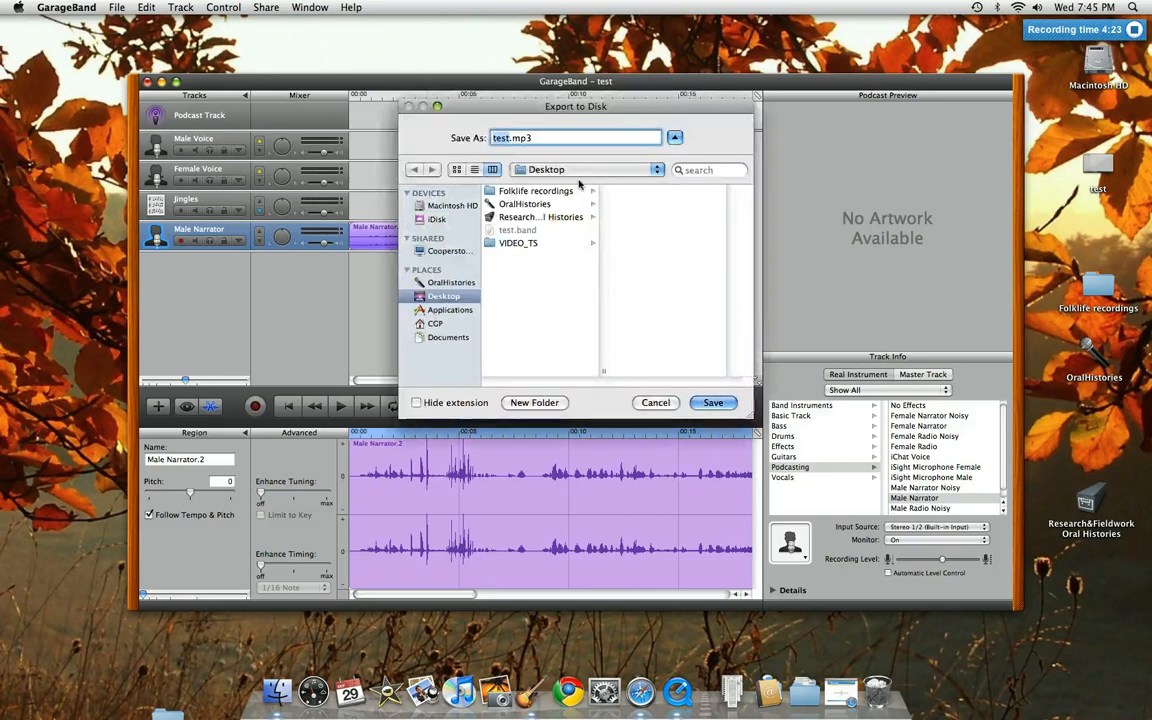
Step: Save the export as 72-0056.0022.mp3 in the Research&Fieldwork Oral Histories folder on the Desktop
click(530, 217)
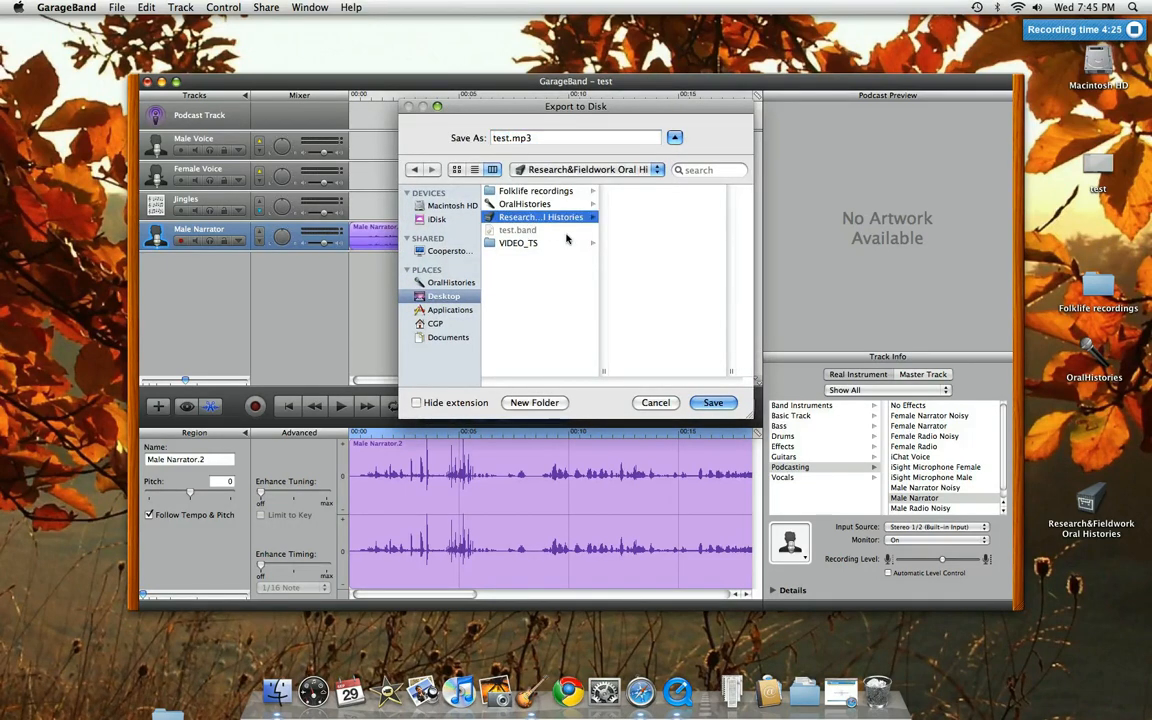
click(508, 139)
double_click(508, 139)
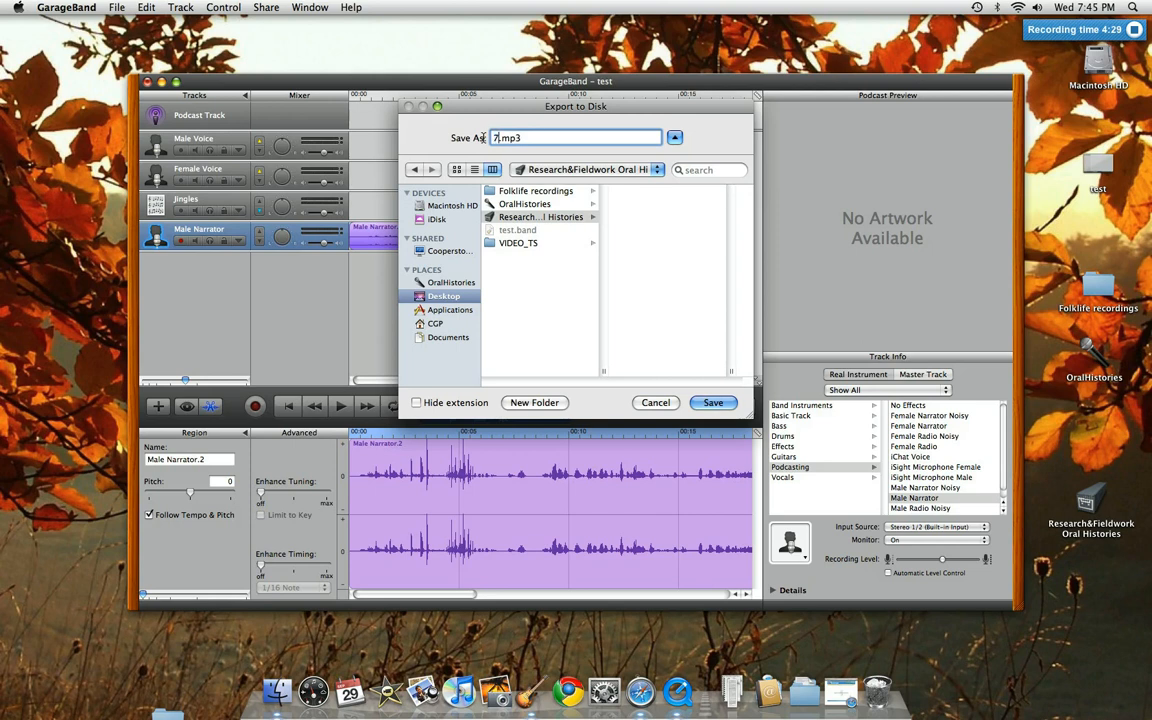
text(72-0056.0022)
click(713, 402)
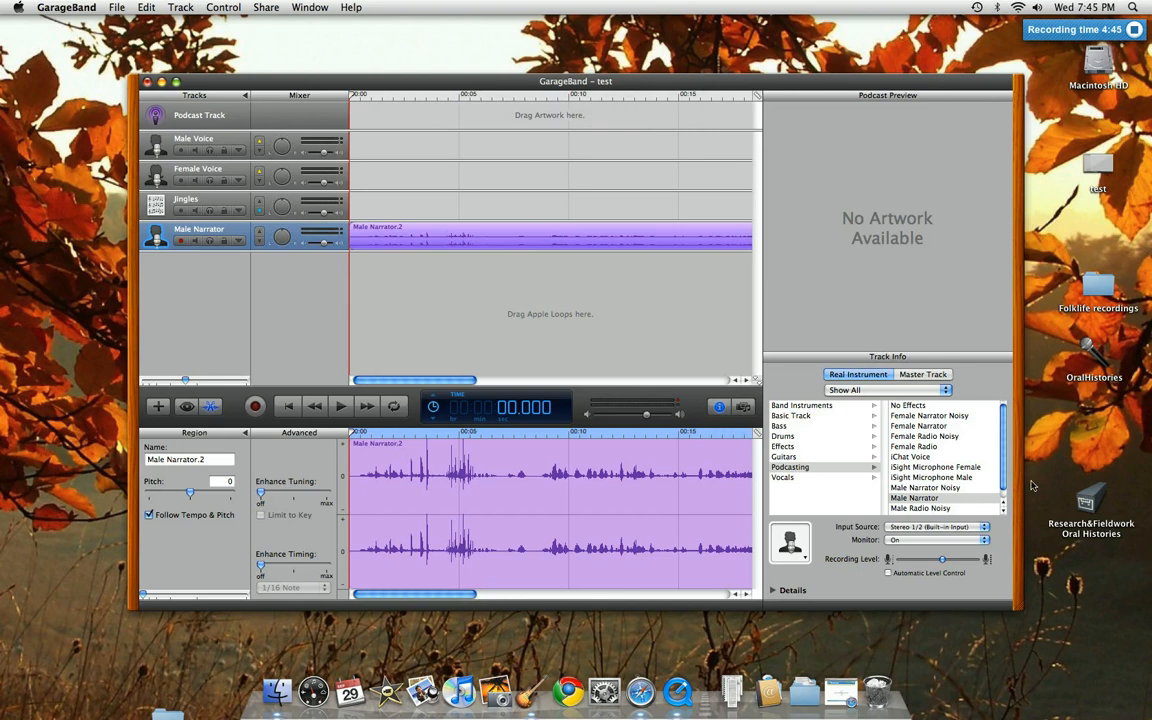
Step: Open 72-0056.0022.mp3 from the Research&Fieldwork Oral Histories folder in QuickTime Player and play parts of it at a raised volume
double_click(1088, 500)
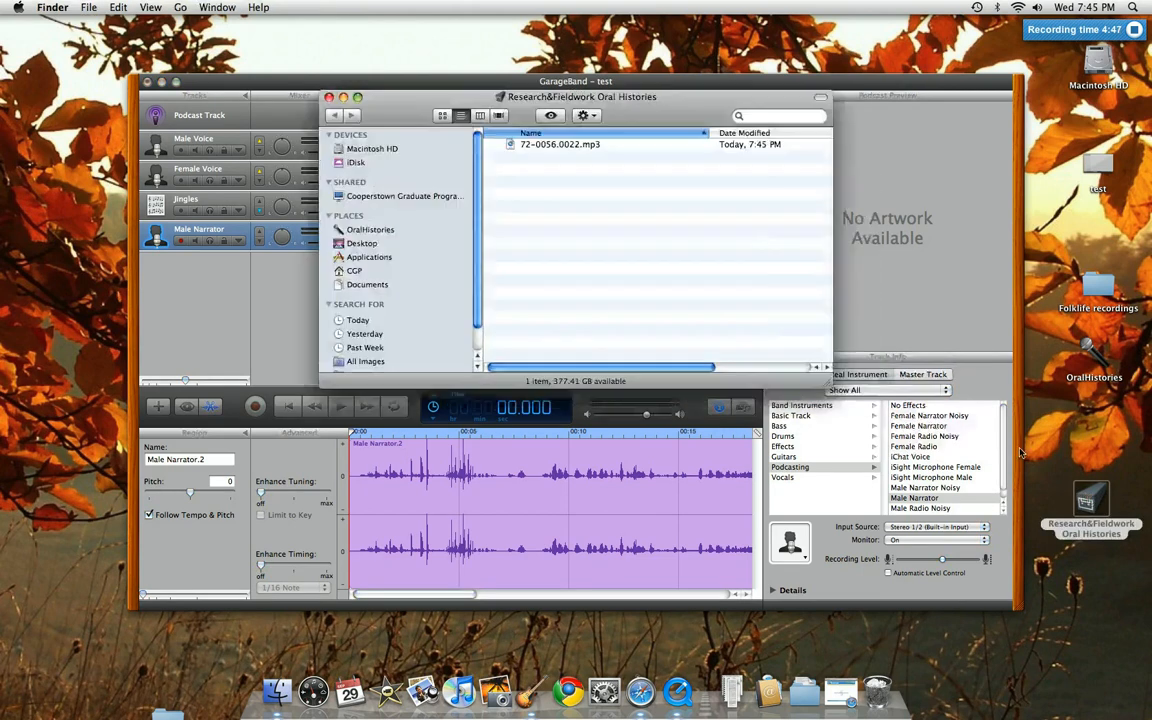
double_click(574, 146)
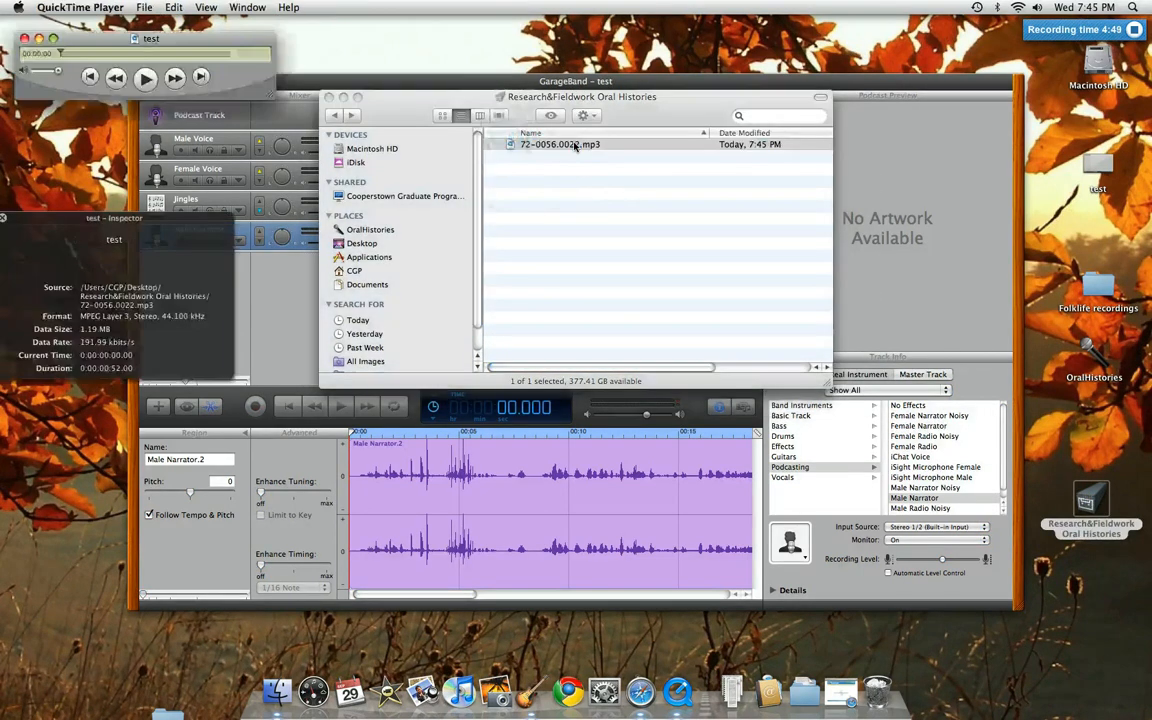
drag(244, 39, 722, 224)
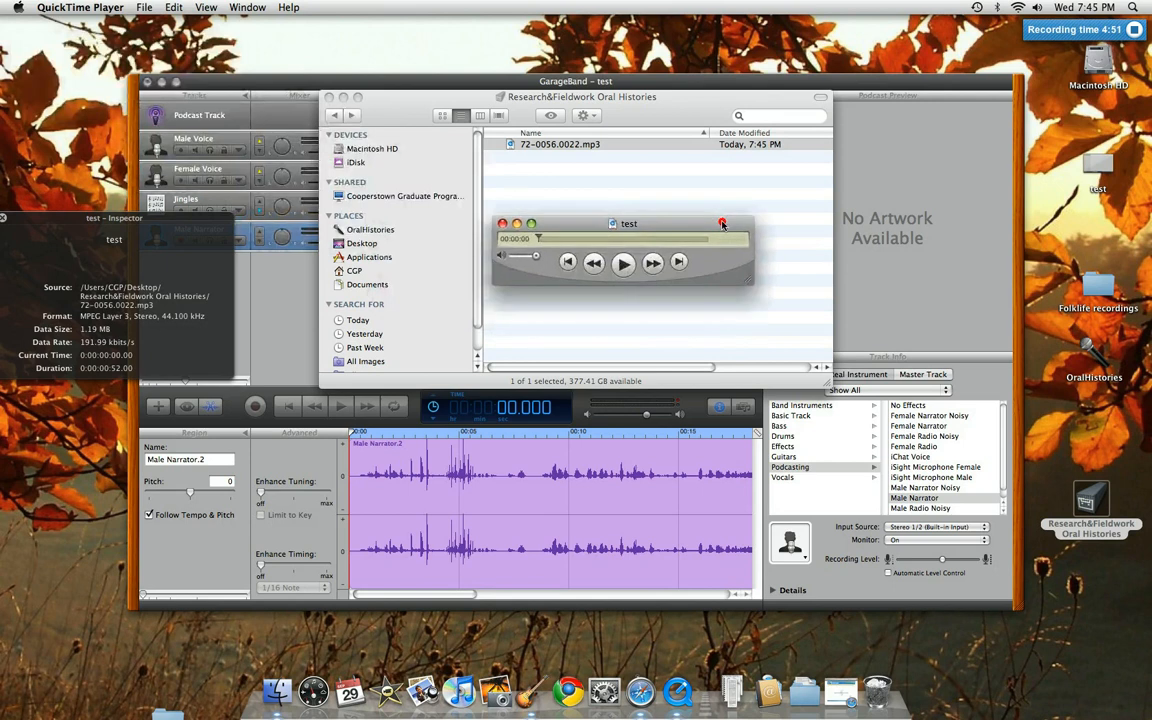
click(622, 263)
key(XF86AudioRaiseVolume)
click(638, 240)
click(622, 263)
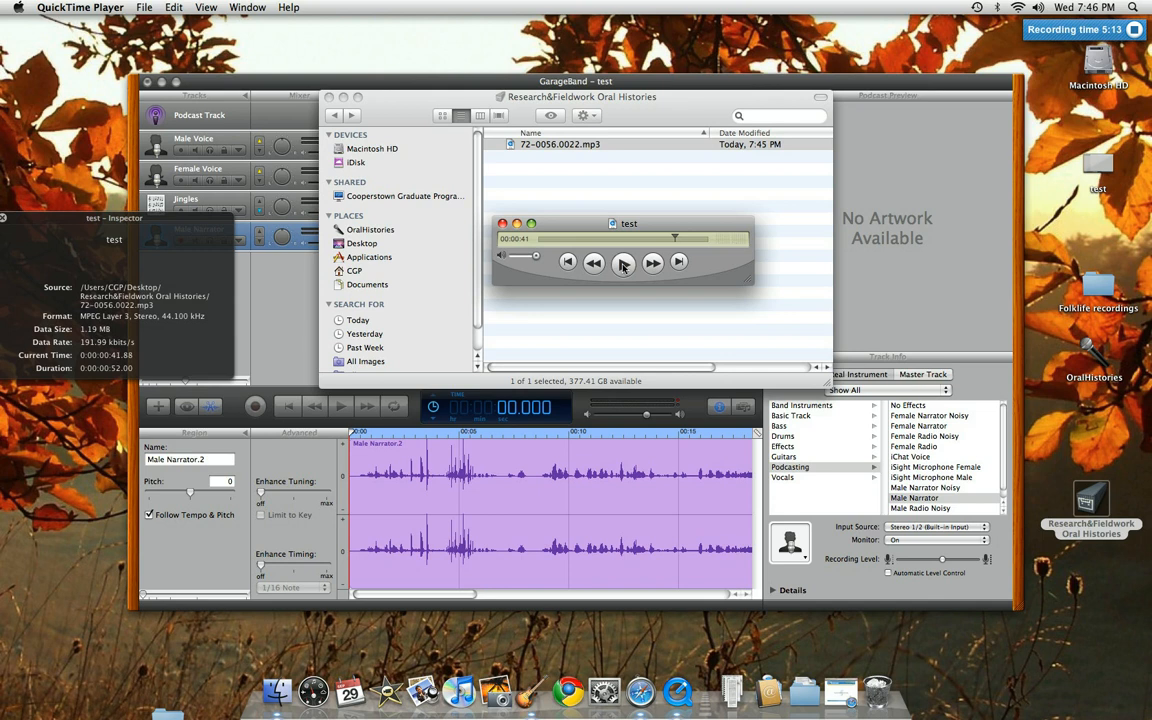